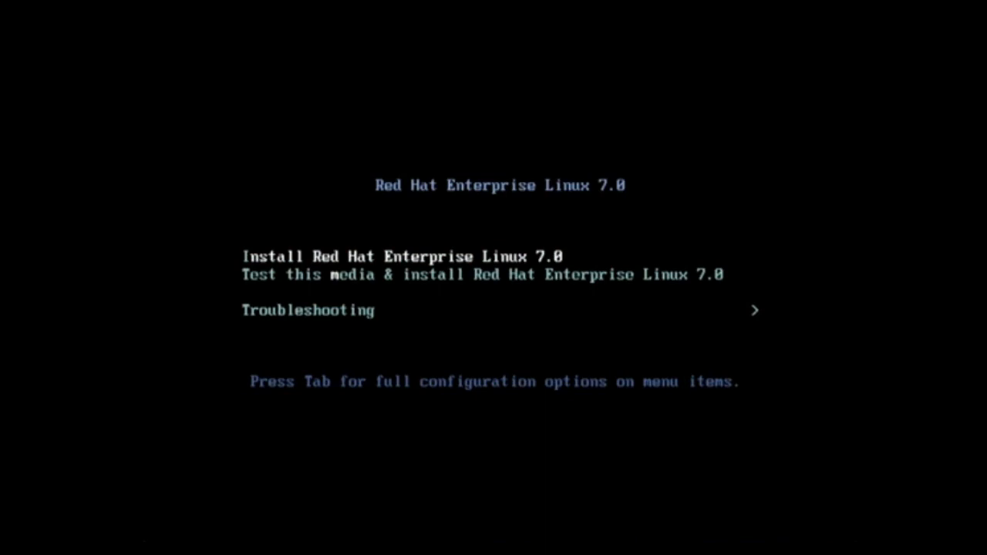
Review the Troubleshooting options of the installer's boot menu and return to the main menu
key("Down")
key("Down")
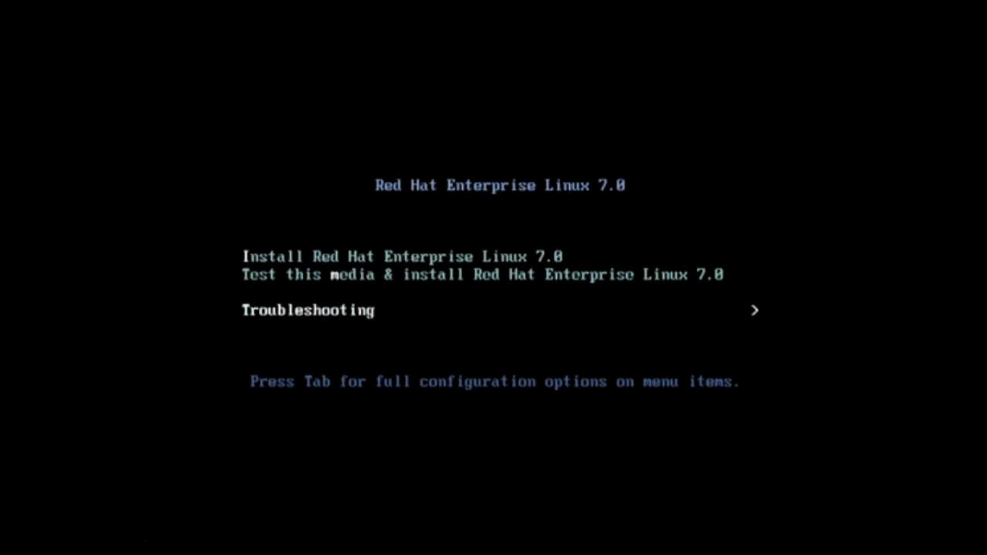
key("Return")
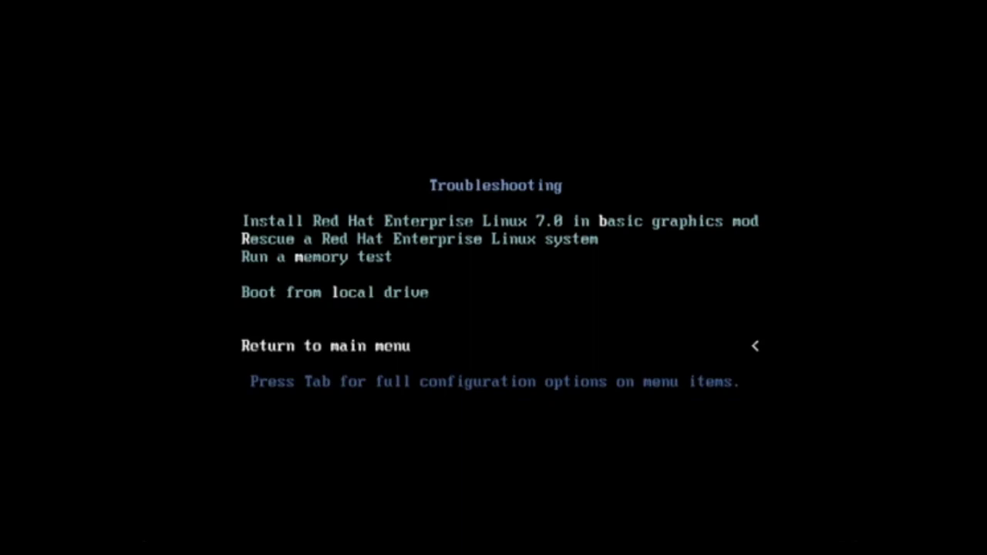
key("Return")
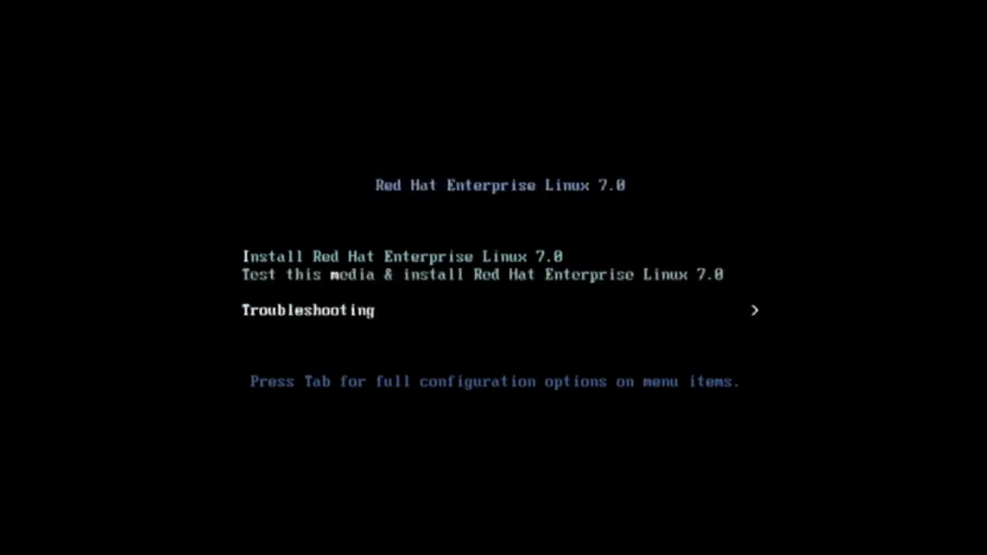
Start the Red Hat Enterprise Linux 7.0 installer and accept English (United States) as the installation language
key("Up")
key("Up")
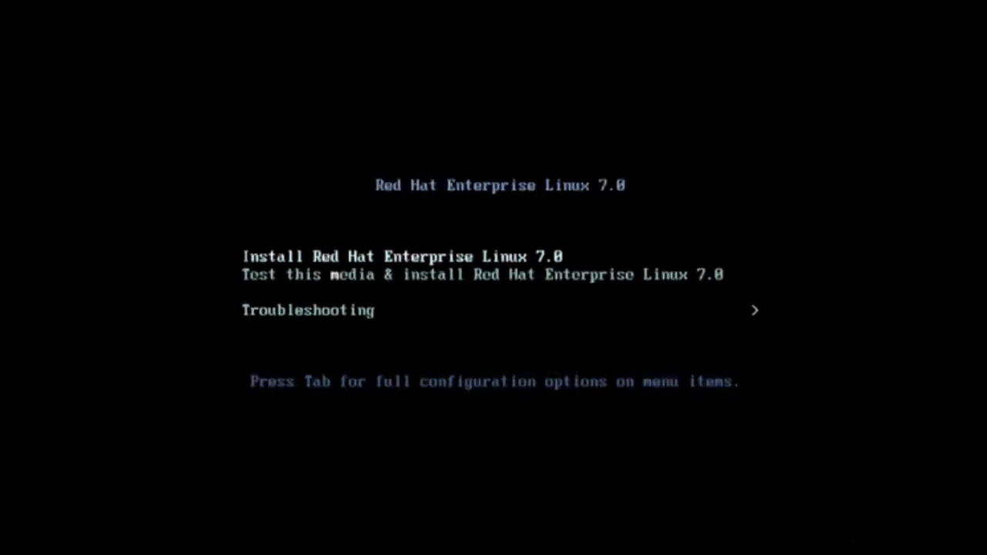
key("Return")
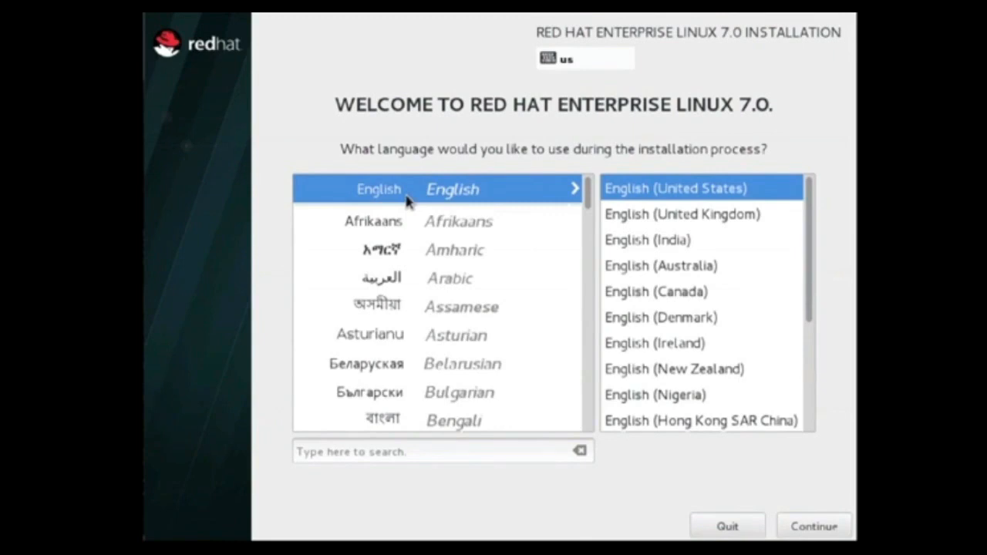
left_click(812, 527)
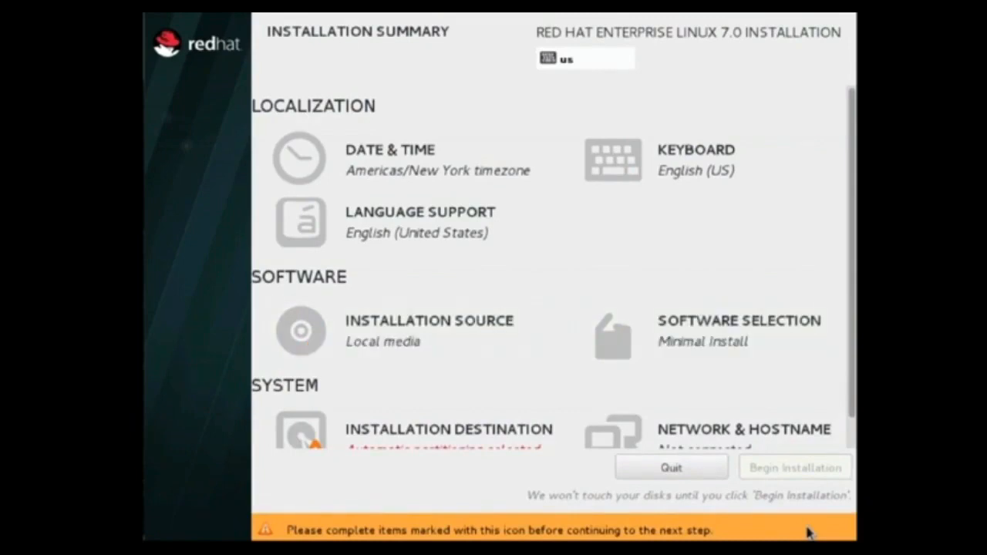
Set the software selection's base environment to Server with GUI, without any add-ons
left_click(723, 327)
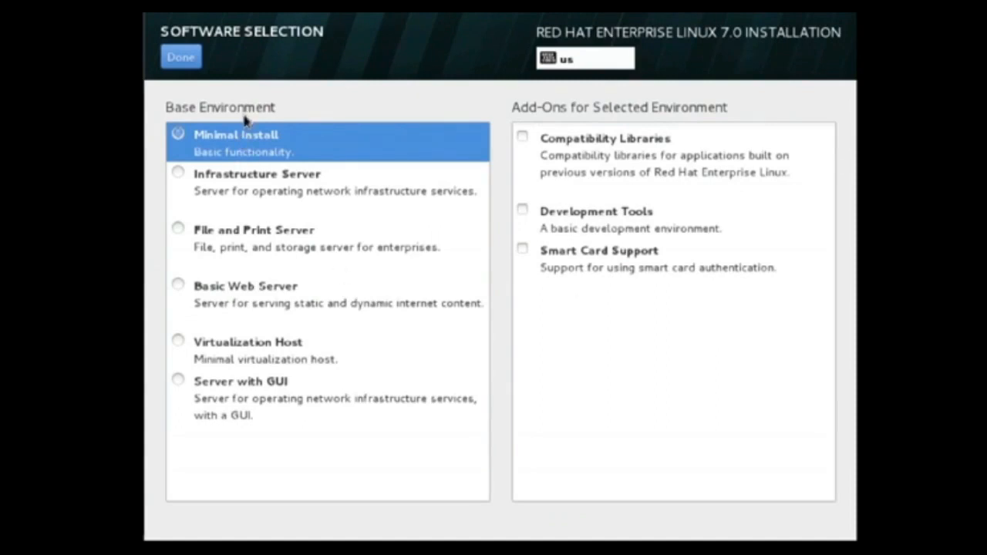
left_click(179, 381)
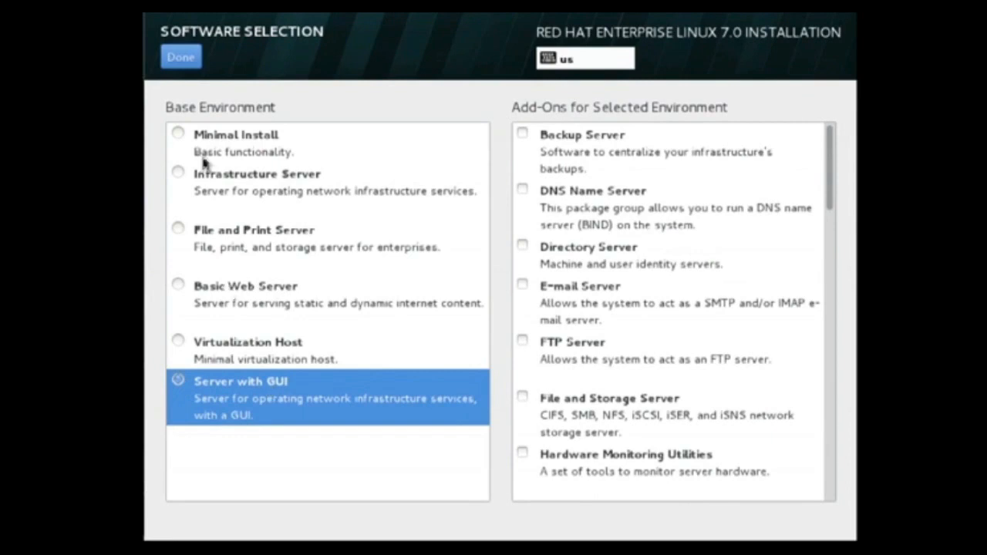
left_click(182, 59)
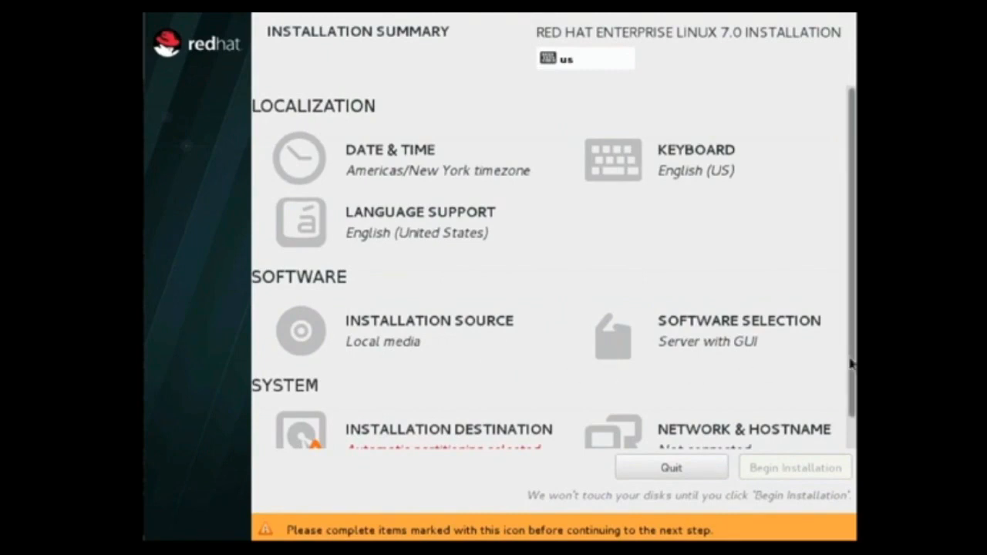
Confirm the local VMware disk sda as the installation destination with automatically configured partitioning
scroll(852, 362, "down", 2)
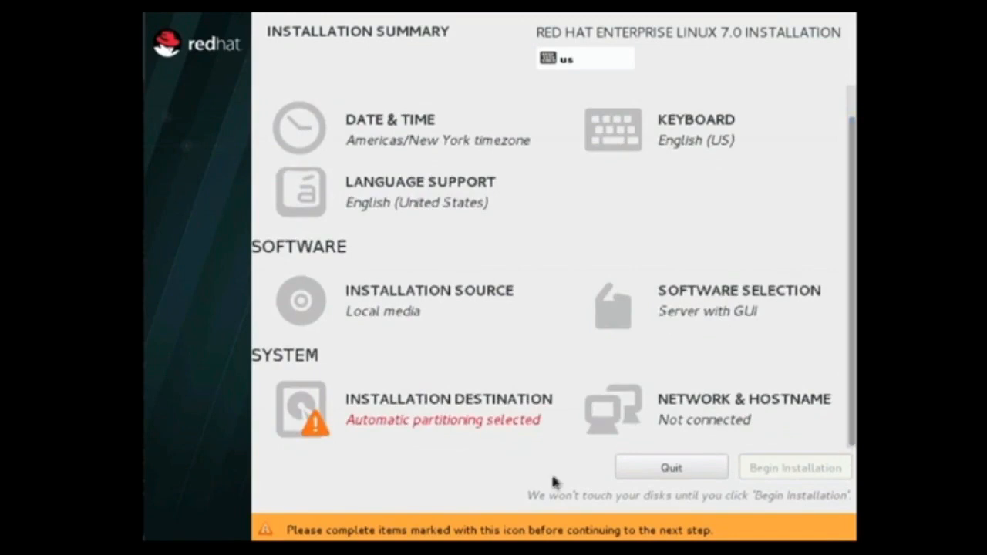
left_click(401, 411)
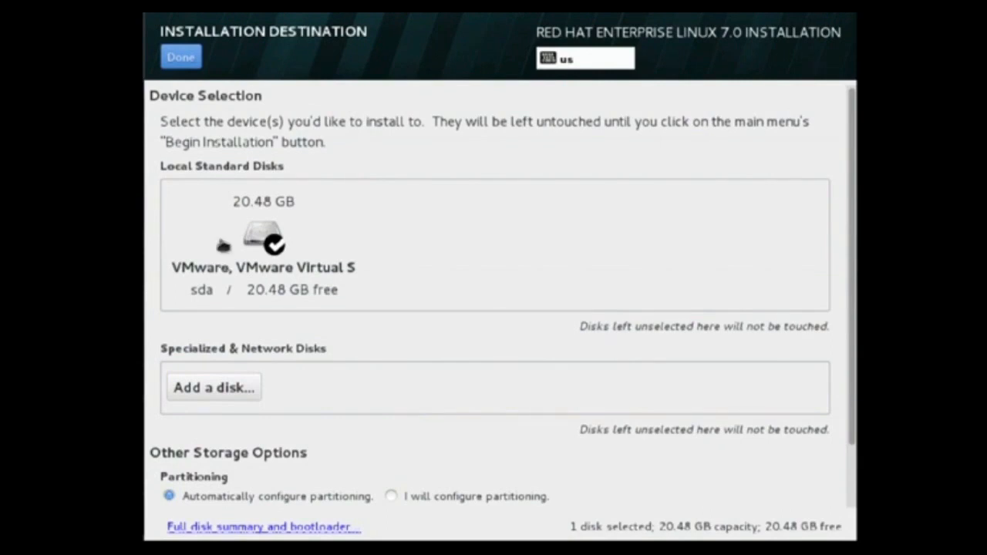
left_click(182, 57)
left_click(189, 65)
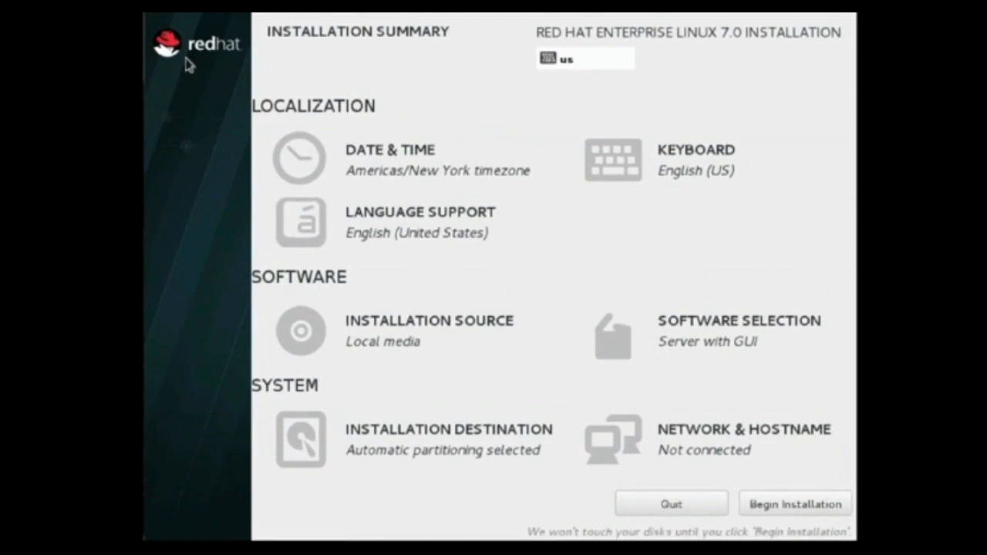
Turn on the Ethernet (ens33) connection and set the hostname to rhelserver.example.com
left_click(676, 436)
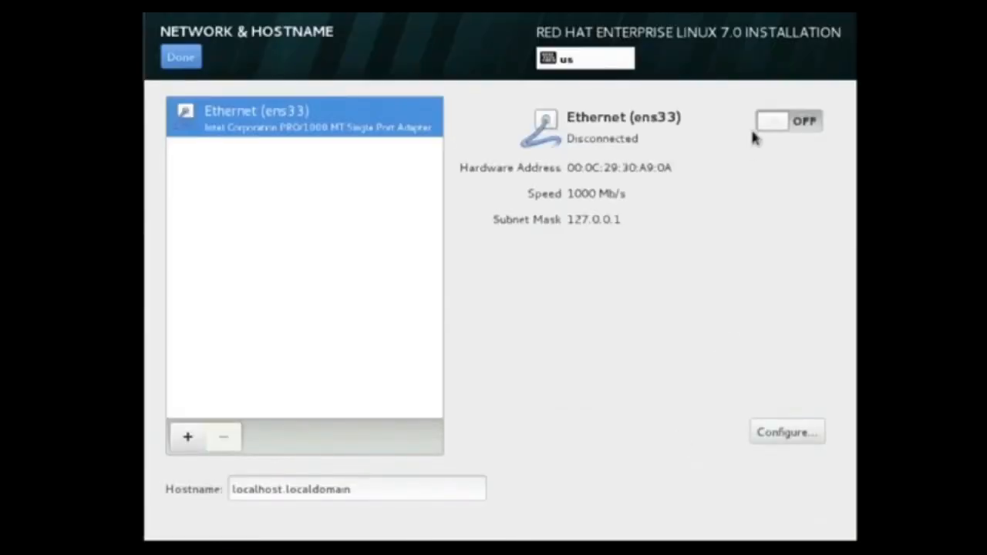
left_click(807, 128)
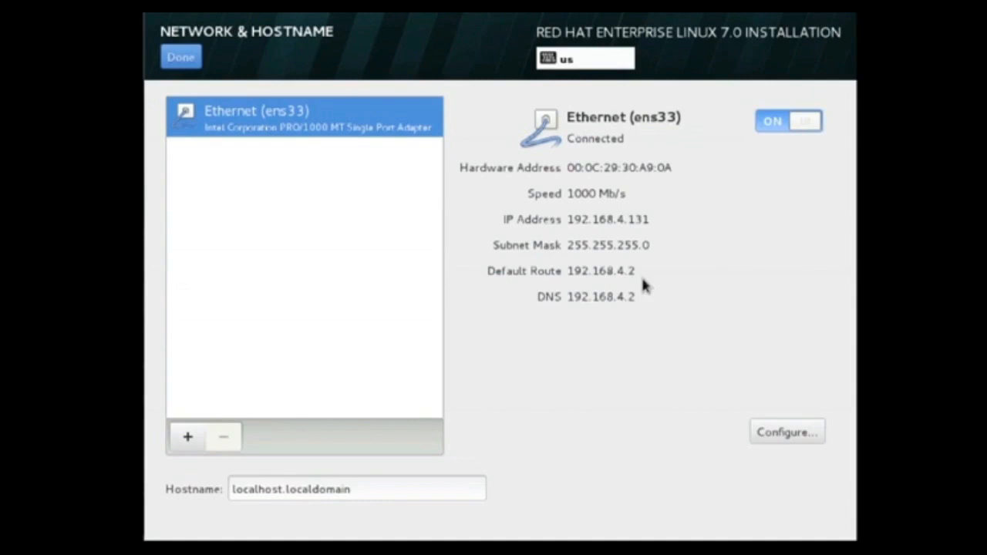
triple_click(398, 489)
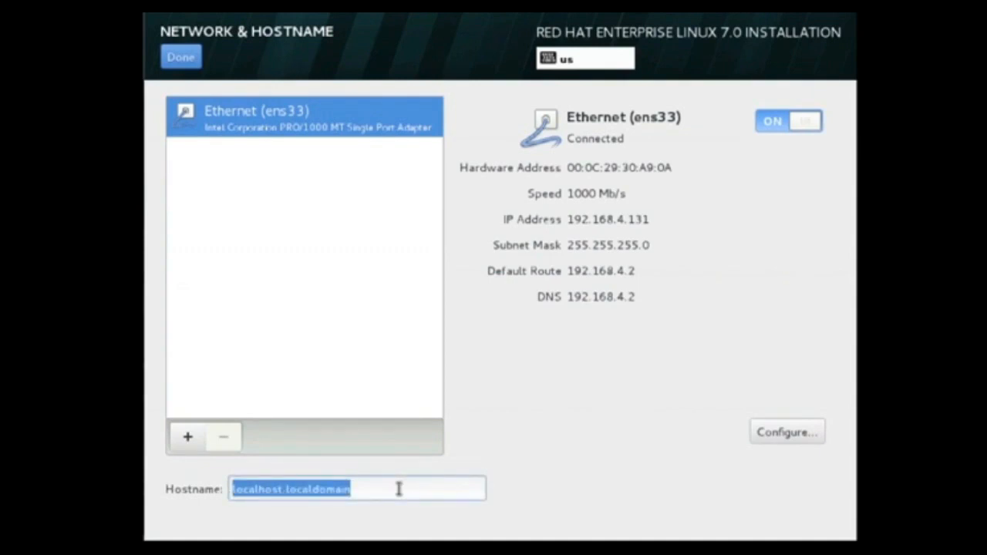
type("rhelserver.example.com")
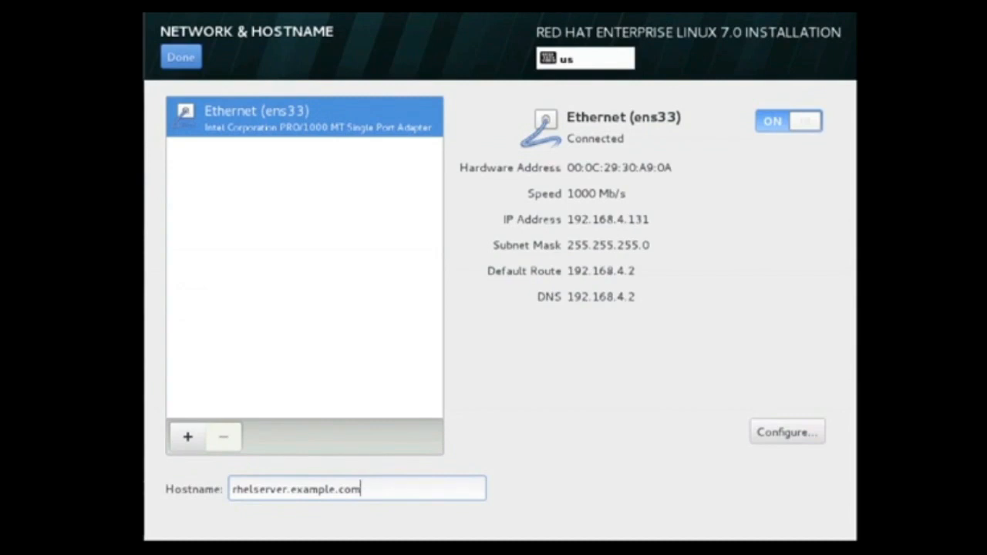
left_click(187, 66)
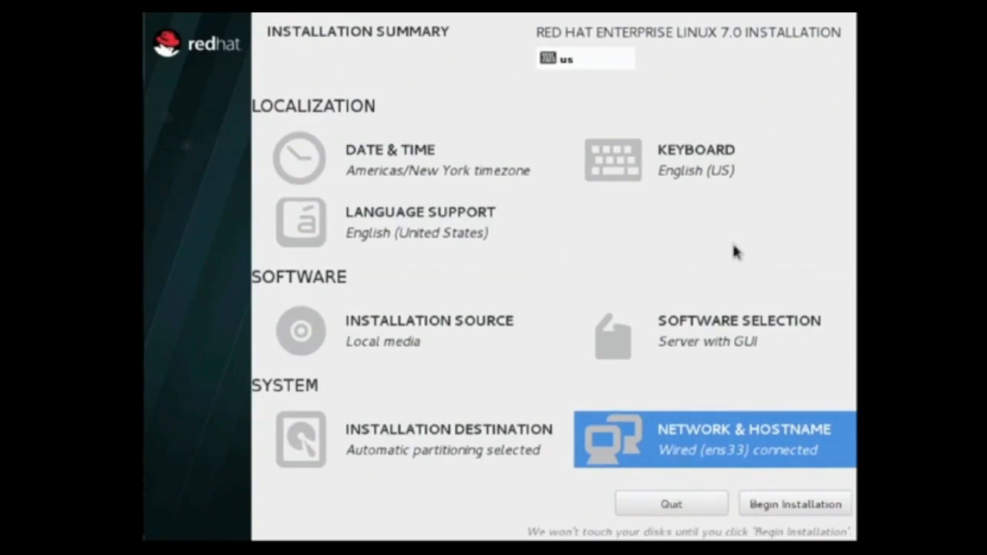
Begin the installation, then enter and confirm the root password, accepting it despite its weakness
left_click(789, 506)
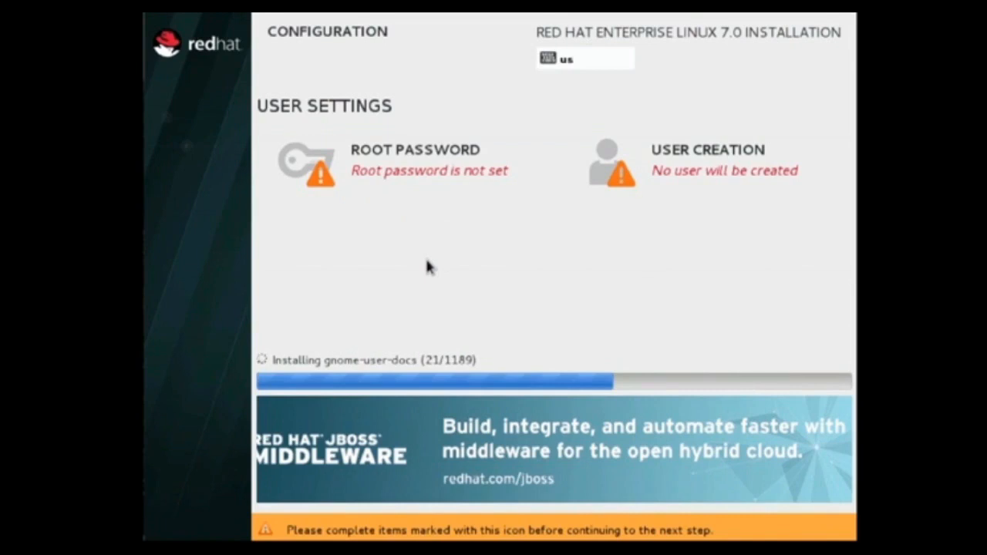
left_click(423, 182)
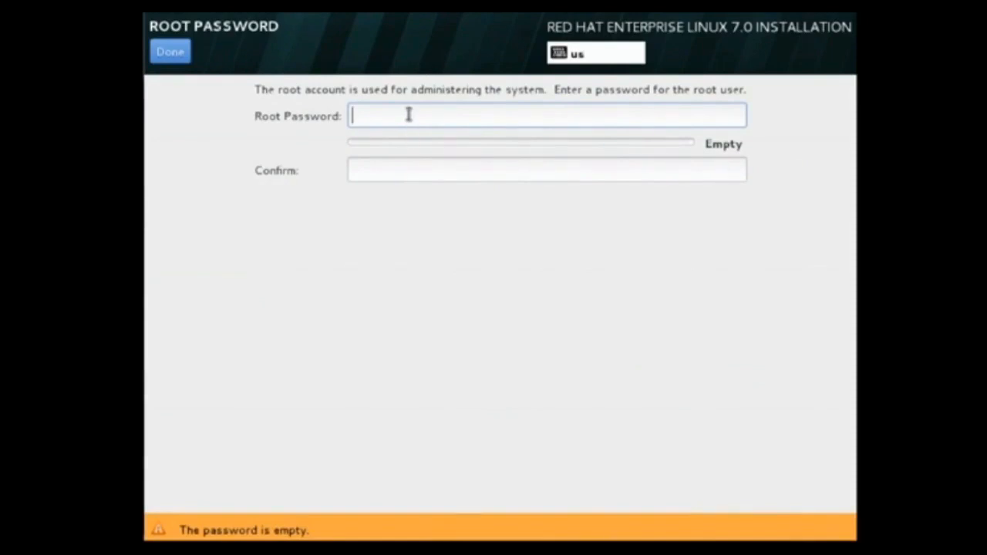
type("•••••••")
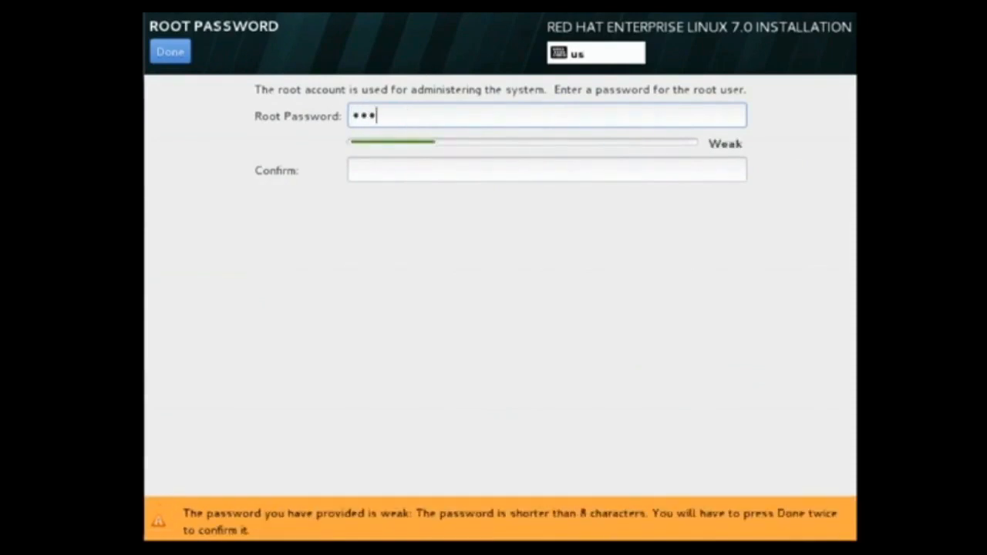
type("•")
key("Tab")
type("••••")
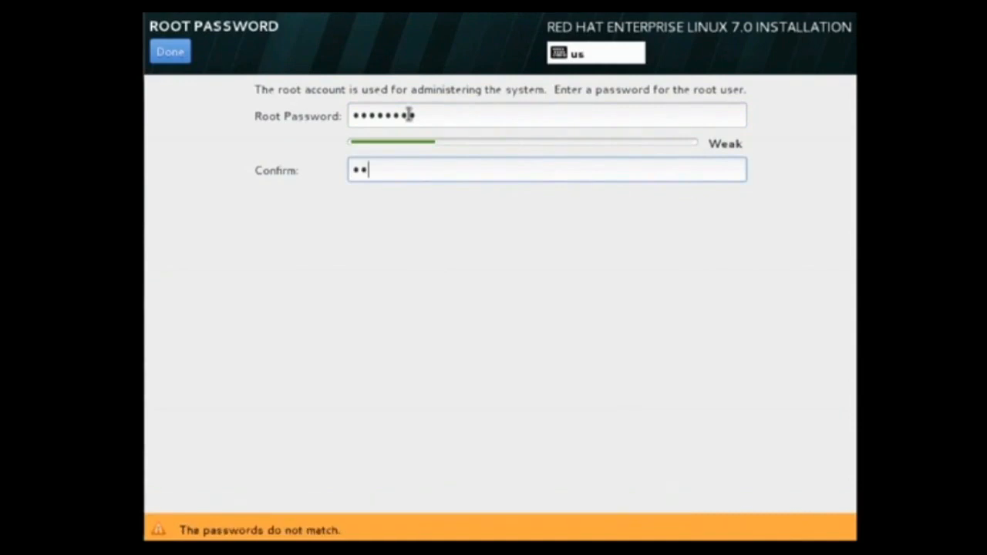
type("••••")
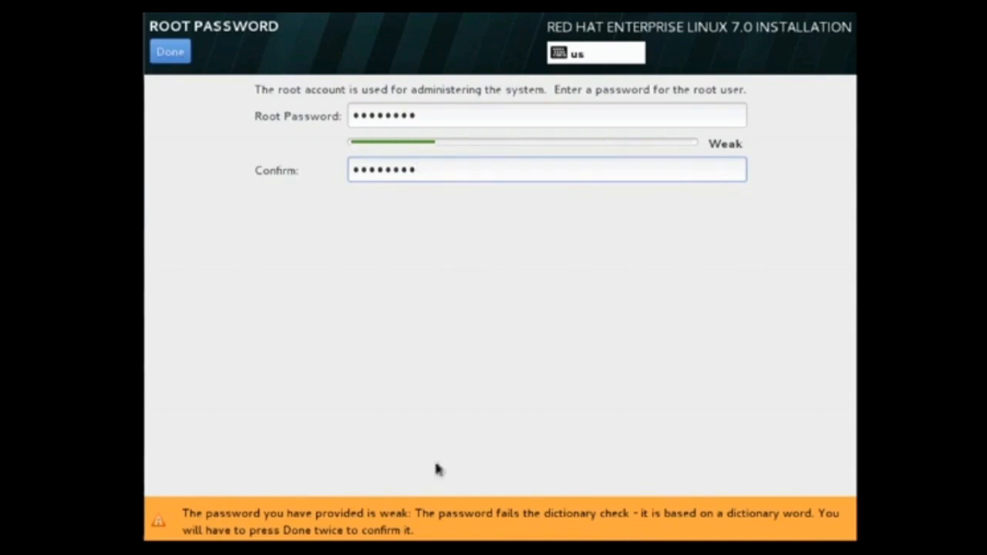
left_click(170, 54)
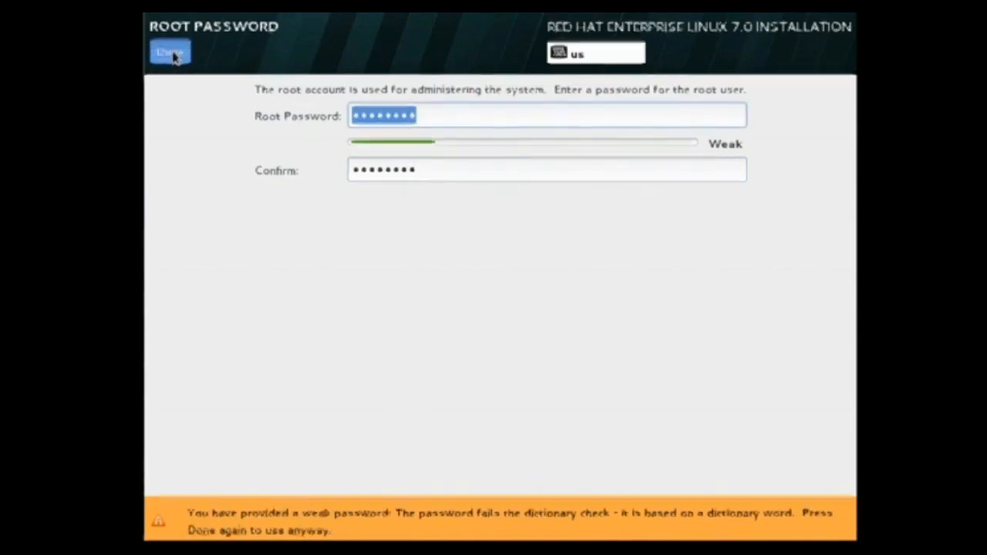
left_click(172, 53)
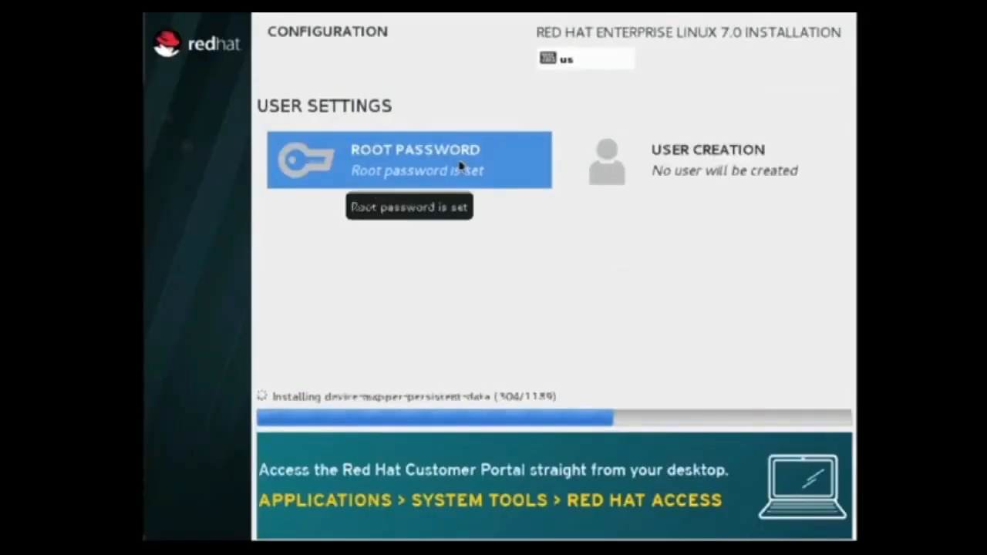
Create a standard user by entering the full name with the suggested username and the account password twice, accepting the weak password
left_click(678, 162)
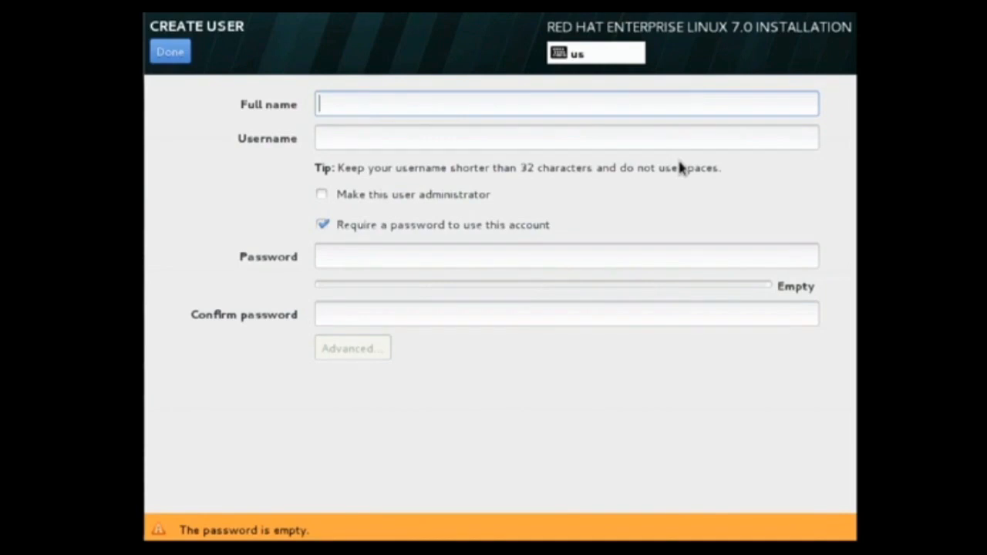
type("lisa")
key("Tab")
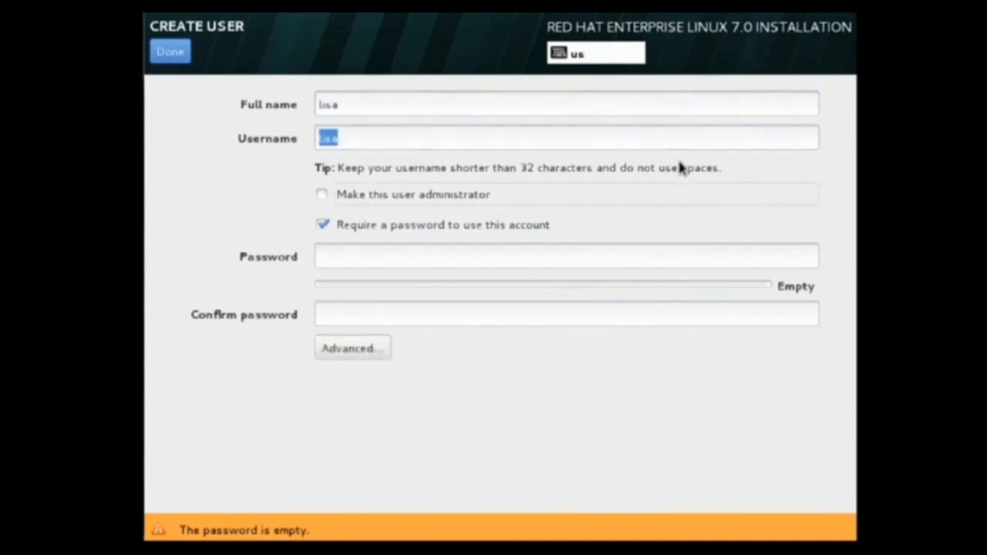
left_click(427, 260)
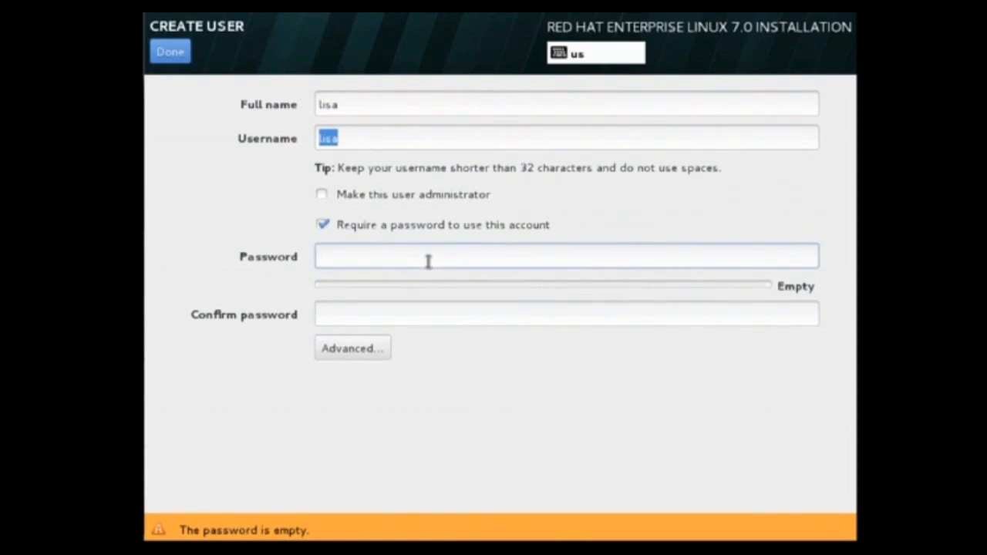
type("•••••••••")
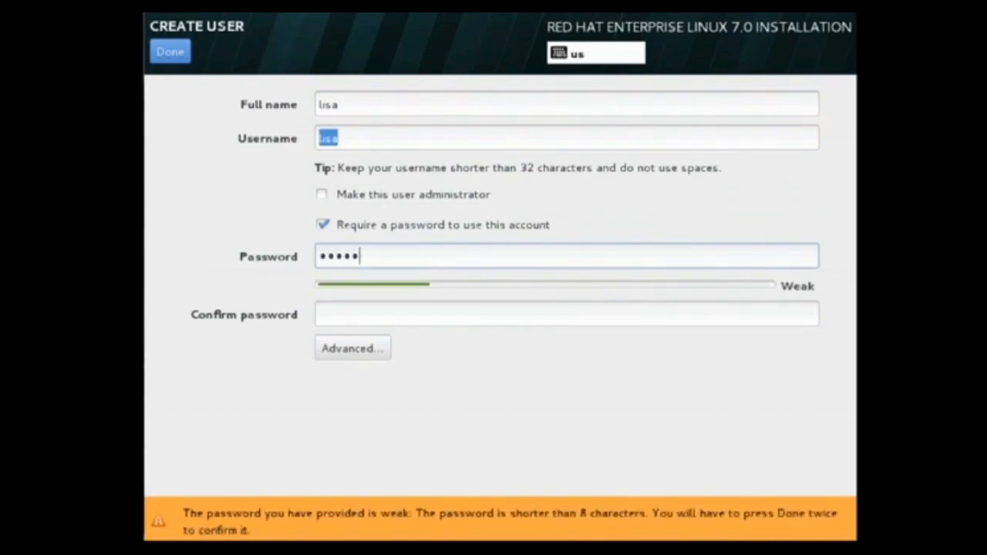
key("Tab")
type("•••••••••")
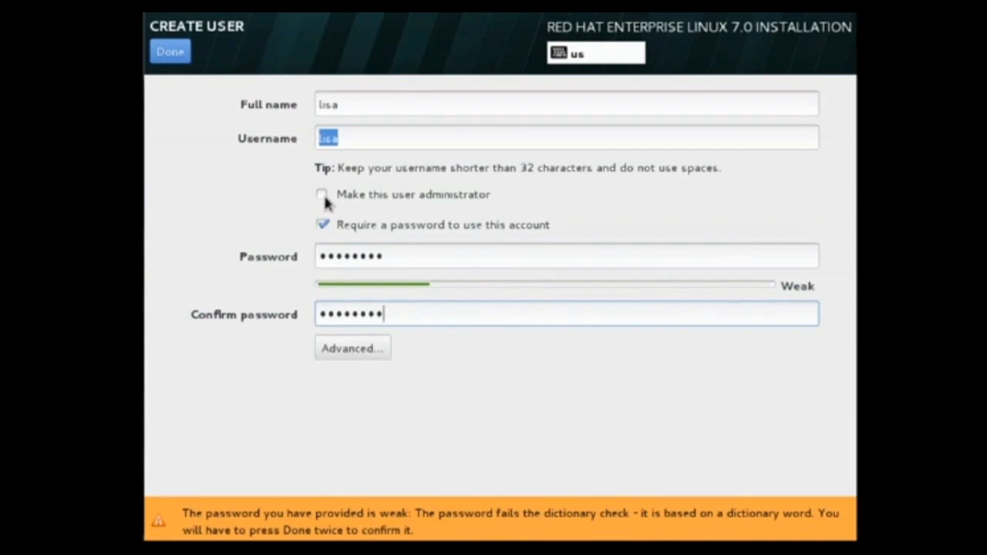
left_click(172, 52)
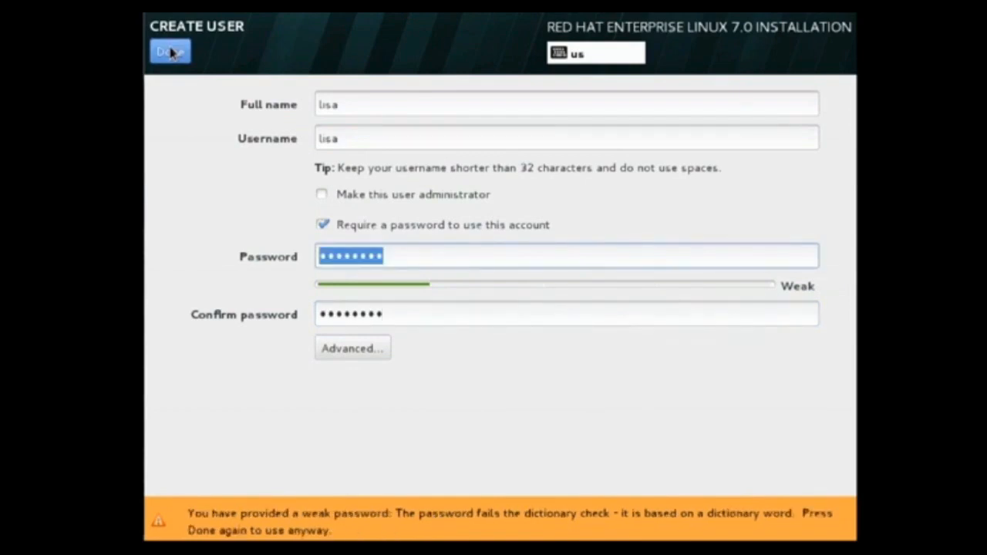
left_click(171, 52)
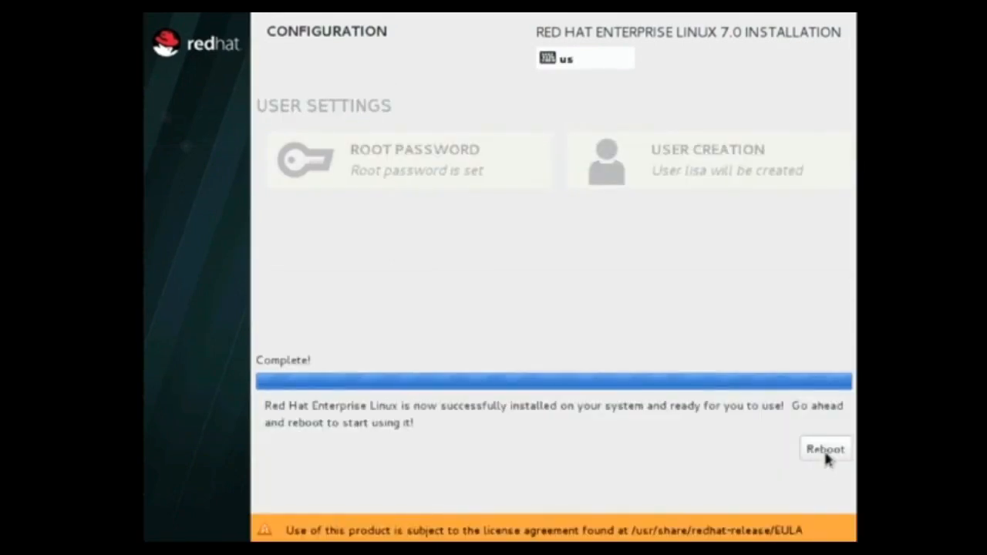
Reboot the machine and boot the Red Hat Enterprise Linux Server entry with Linux 3.10.0-121.el7.x86_64
left_click(825, 454)
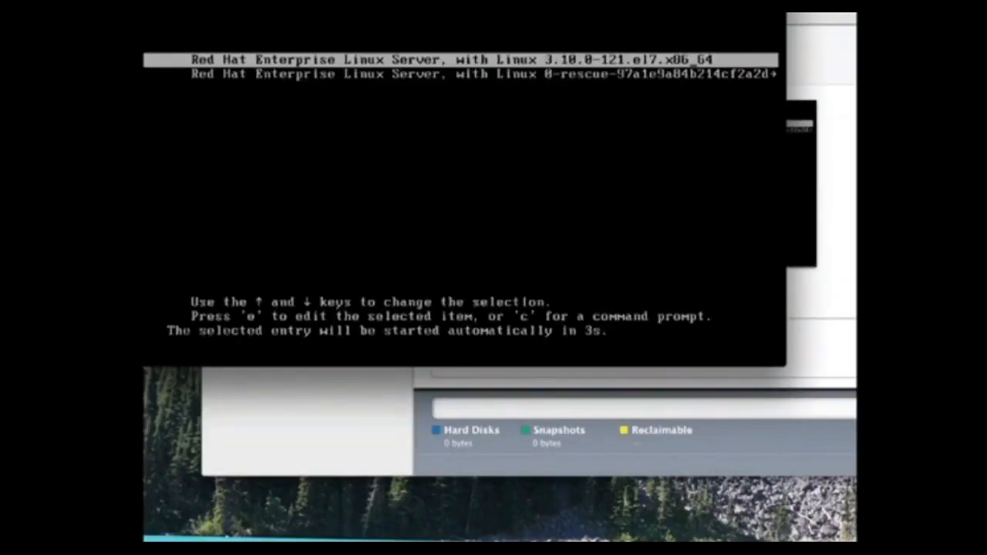
key("Return")
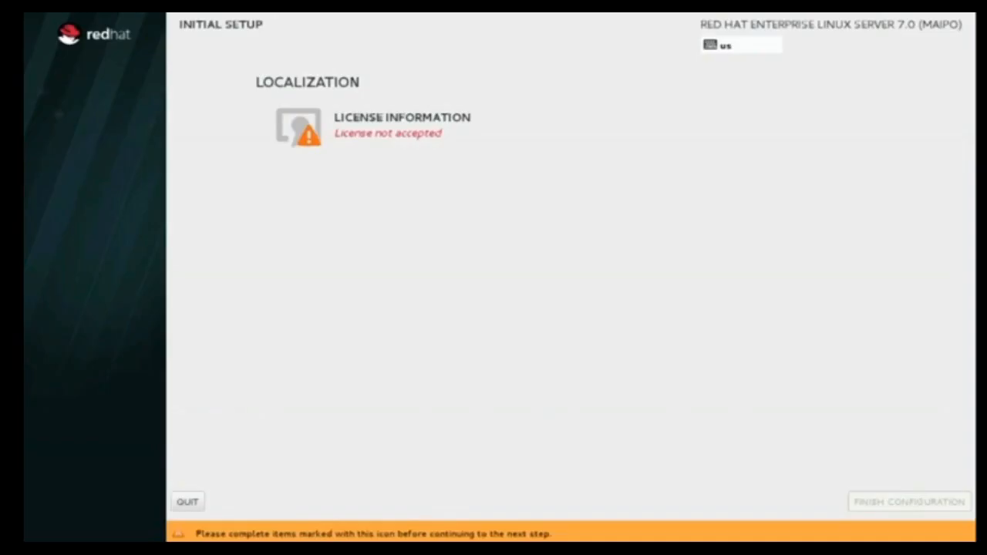
Accept the license agreement in the initial setup and finish the configuration
left_click(402, 136)
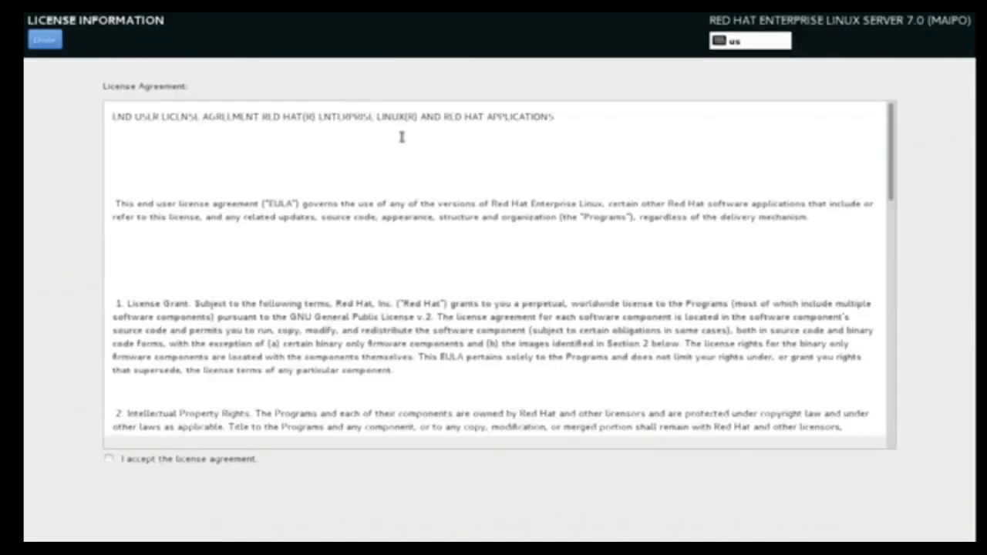
left_click(108, 459)
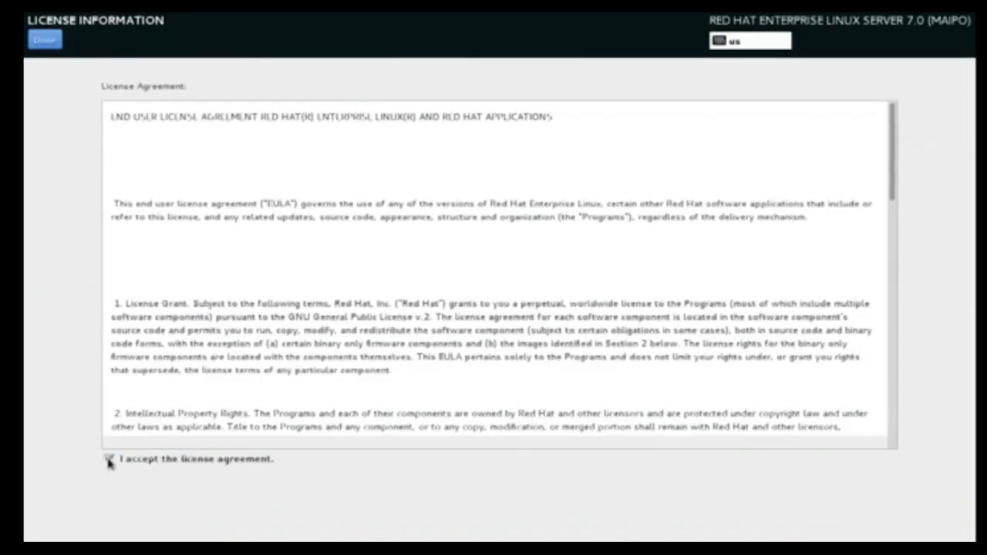
left_click(45, 41)
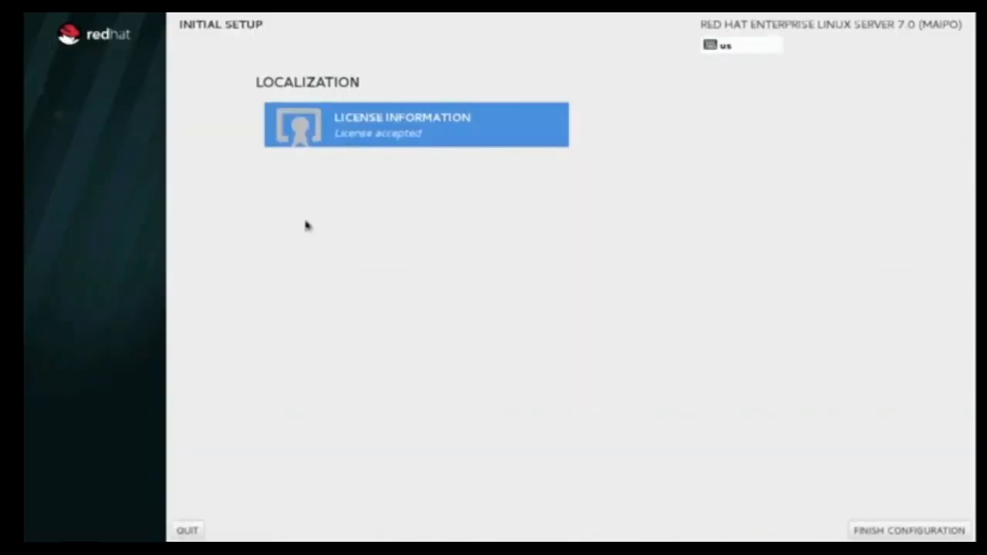
left_click(906, 532)
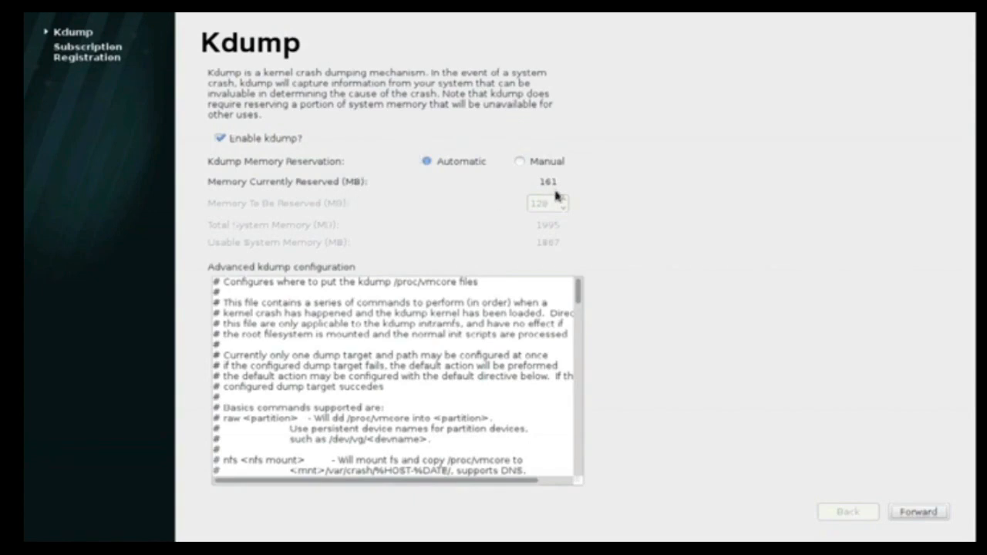
Disable kdump and agree to reboot the system once firstboot is complete
left_click(219, 139)
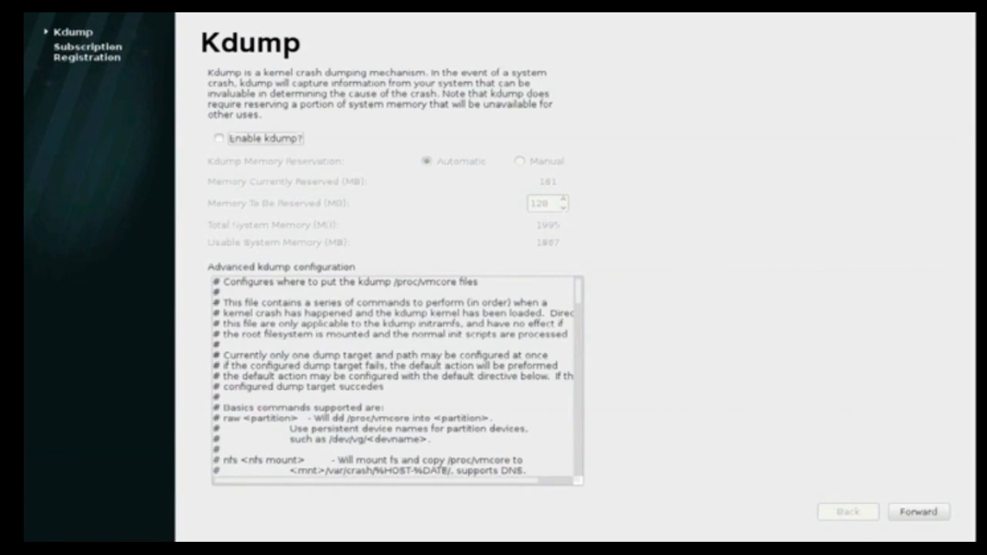
left_click(936, 514)
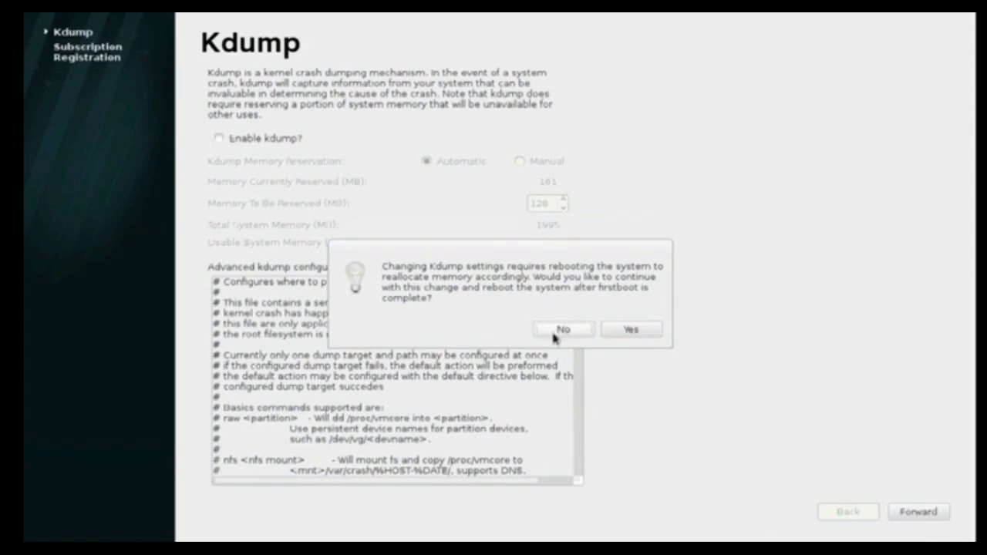
left_click(631, 331)
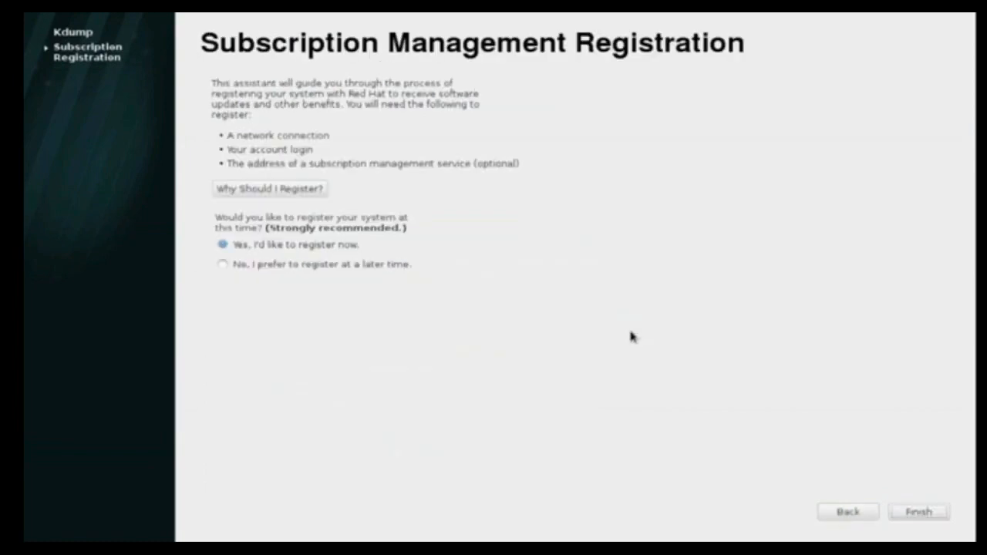